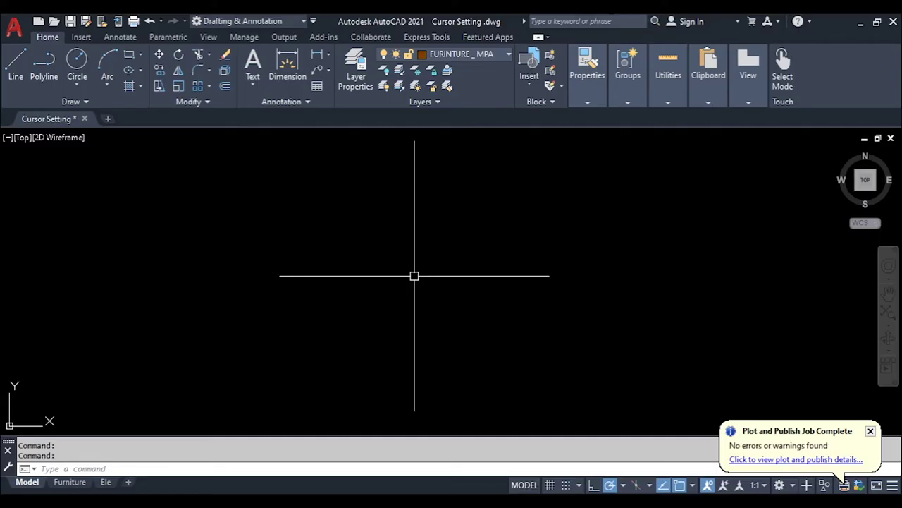
Open the Options dialog from the Application menu on its Display tab, where crosshair size is 30.
{"action": "type", "text": "OP"}
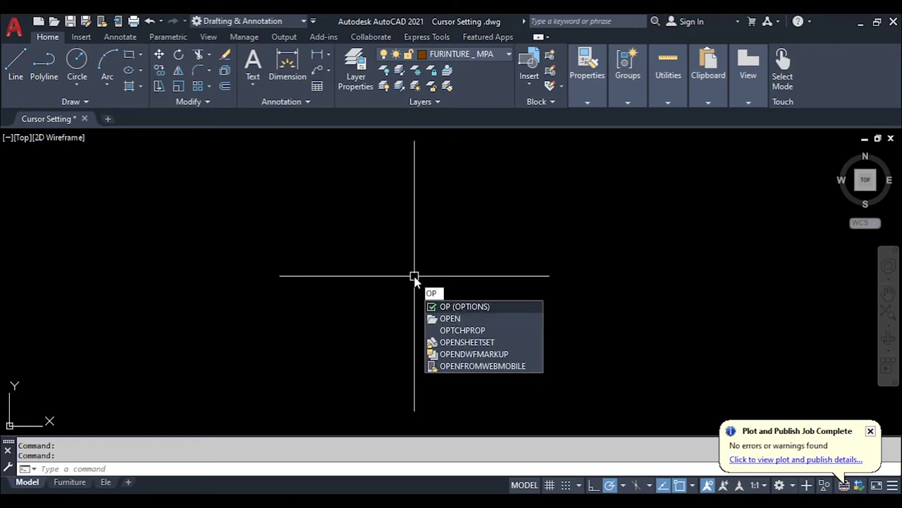
{"action": "key", "text": "Return"}
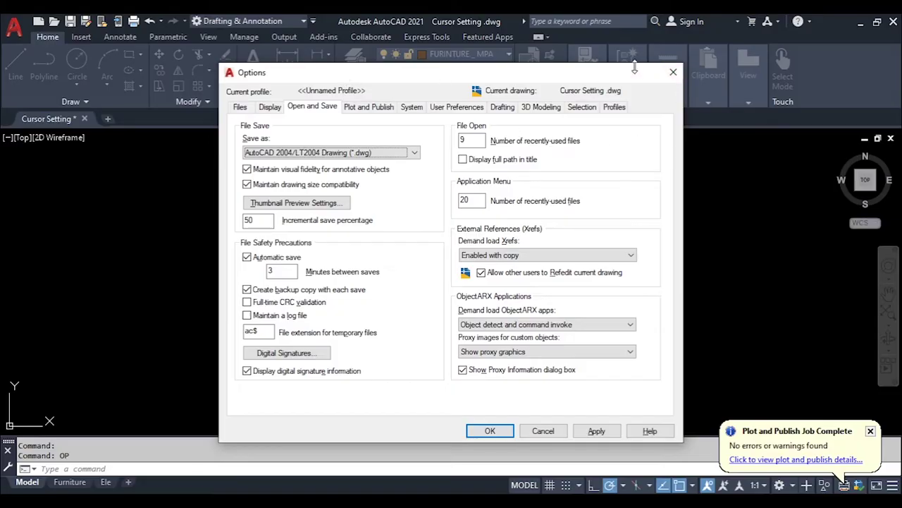
{"action": "left_click", "coordinate": [674, 72]}
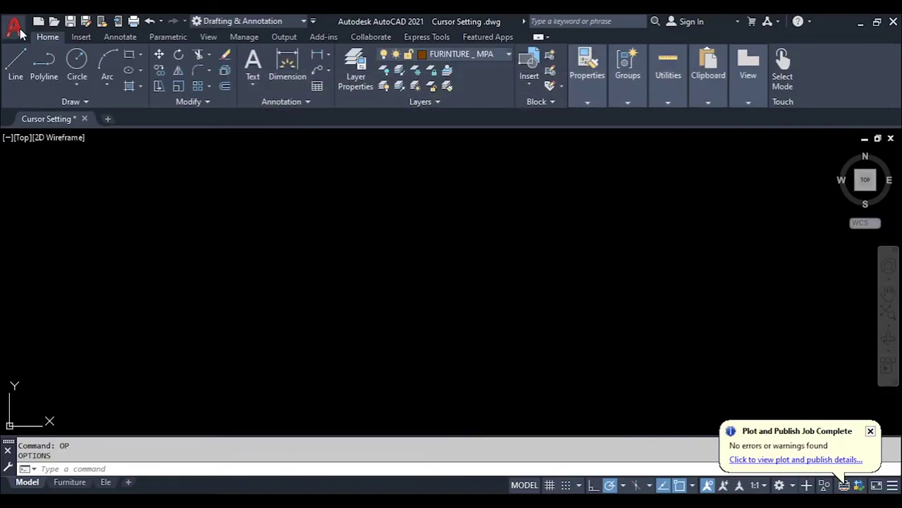
{"action": "left_click", "coordinate": [14, 26]}
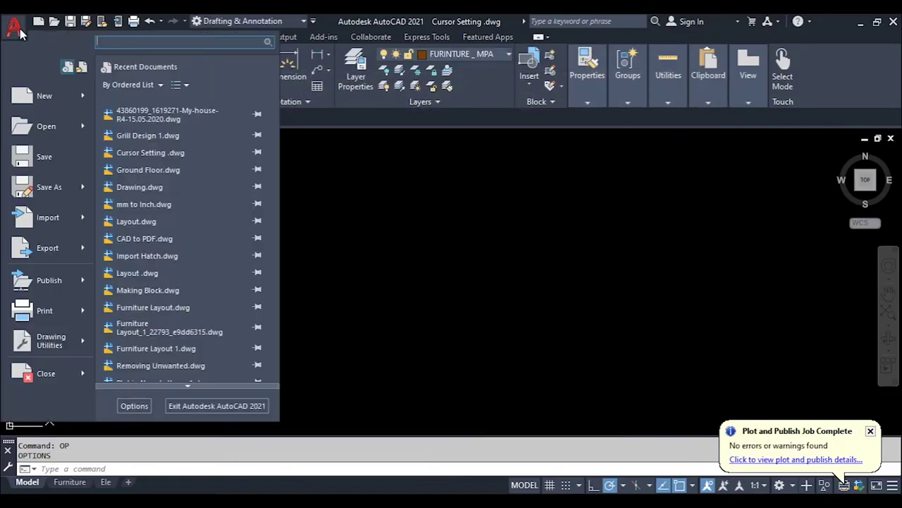
{"action": "left_click", "coordinate": [134, 406]}
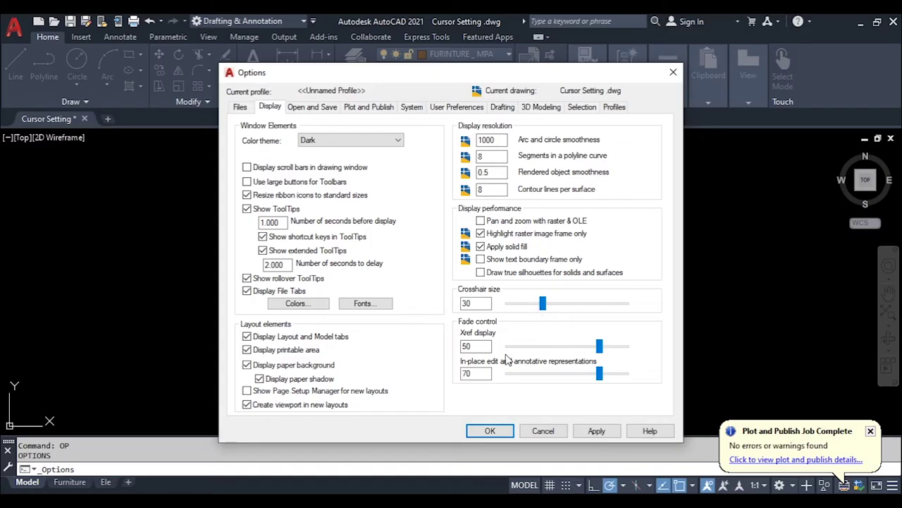
Try crosshair size 20, then set it to 100 so the cursor lines span the drawing area.
{"action": "left_click_drag", "start_coordinate": [543, 304], "coordinate": [525, 319]}
{"action": "double_click", "coordinate": [485, 304]}
{"action": "type", "text": "20"}
{"action": "left_click", "coordinate": [486, 431]}
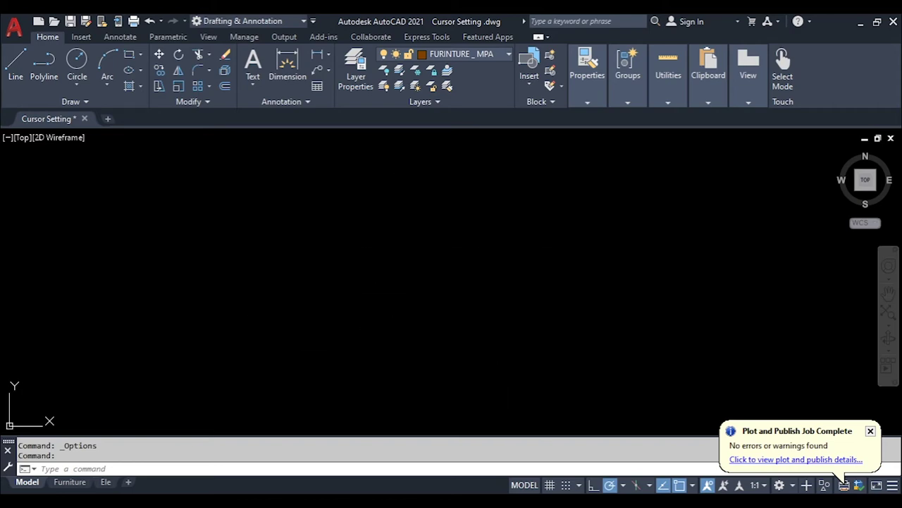
{"action": "key", "text": "Return"}
{"action": "left_click_drag", "start_coordinate": [518, 304], "coordinate": [580, 308]}
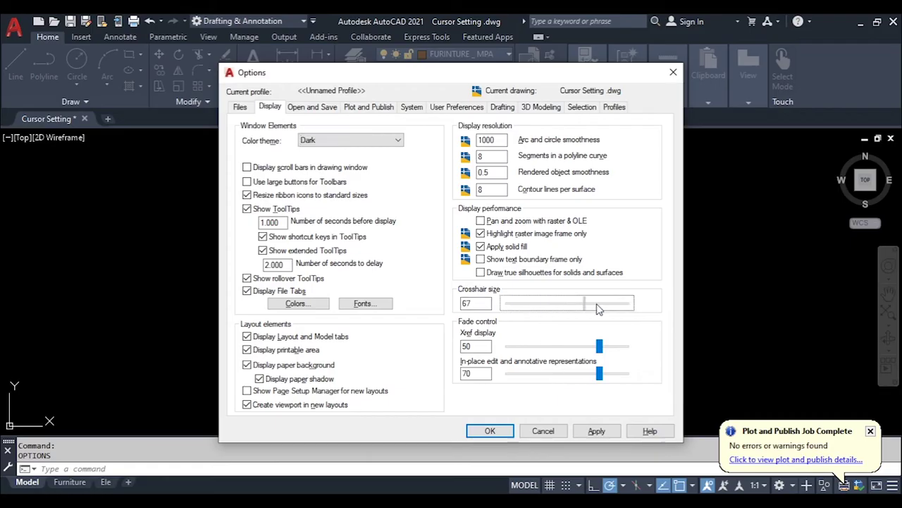
{"action": "left_click", "coordinate": [488, 430]}
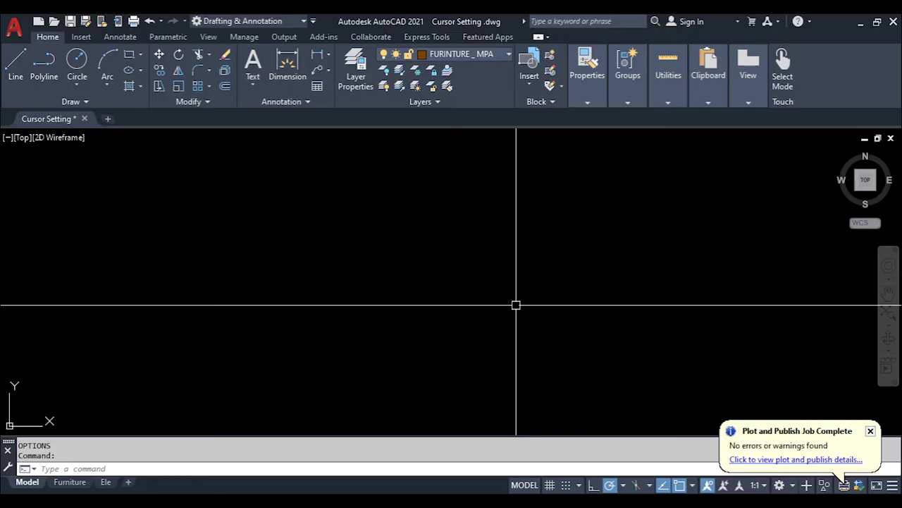
{"action": "key", "text": "Return"}
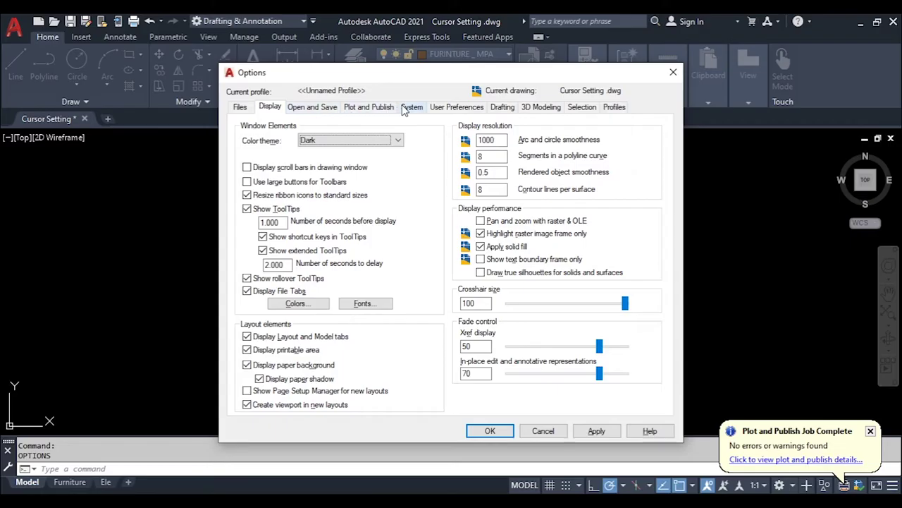
Look at the Drafting tab, cancel Options without changes, and start a circle with C.
{"action": "left_click", "coordinate": [503, 110]}
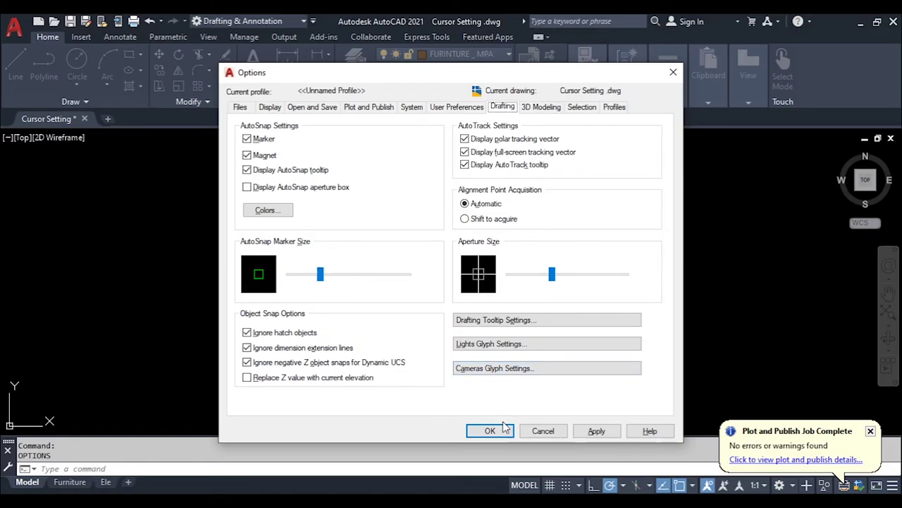
{"action": "left_click", "coordinate": [543, 431]}
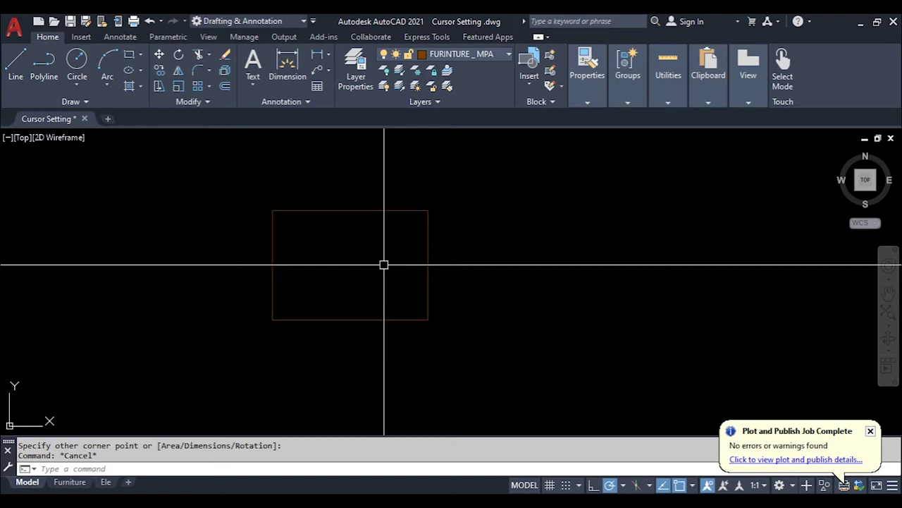
{"action": "type", "text": "c"}
{"action": "key", "text": "Return"}
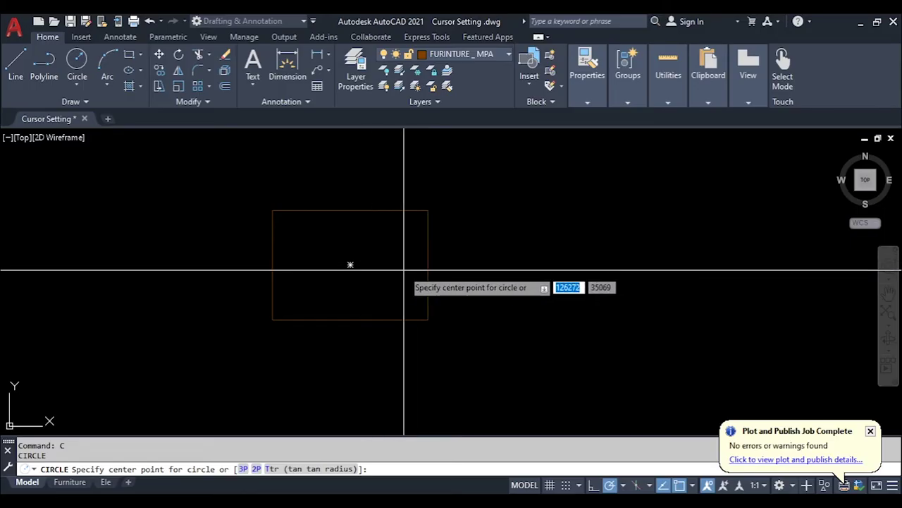
Cancel the circle and enlarge the AutoSnap marker size on the Drafting tab of Options.
{"action": "key", "text": "Escape"}
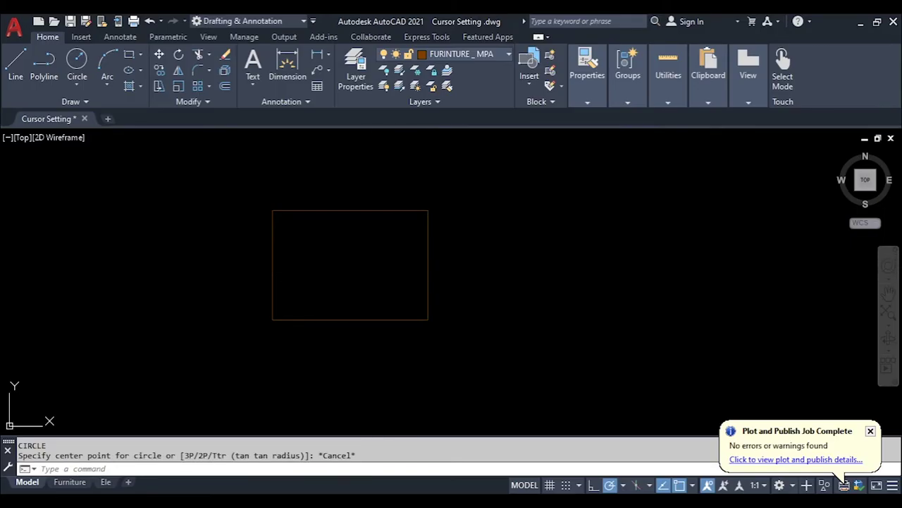
{"action": "type", "text": "op"}
{"action": "key", "text": "Return"}
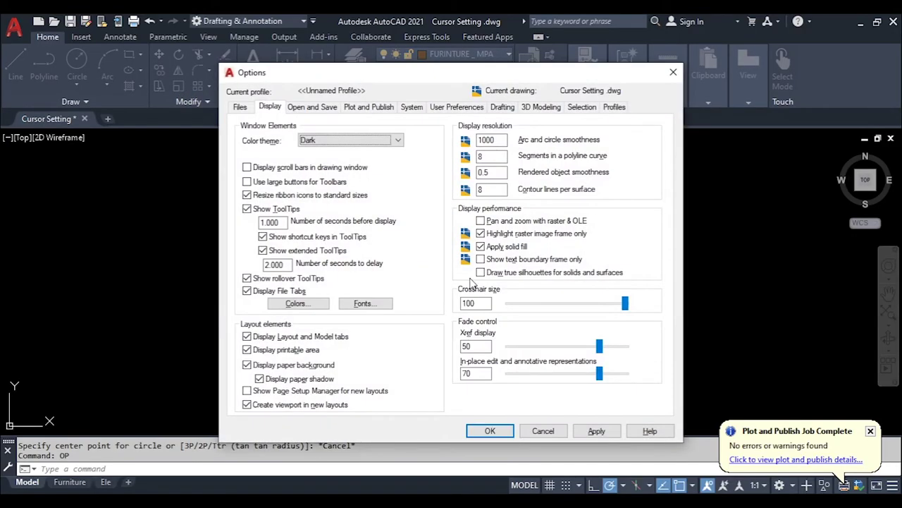
{"action": "left_click", "coordinate": [507, 107]}
{"action": "left_click_drag", "start_coordinate": [321, 274], "coordinate": [389, 279]}
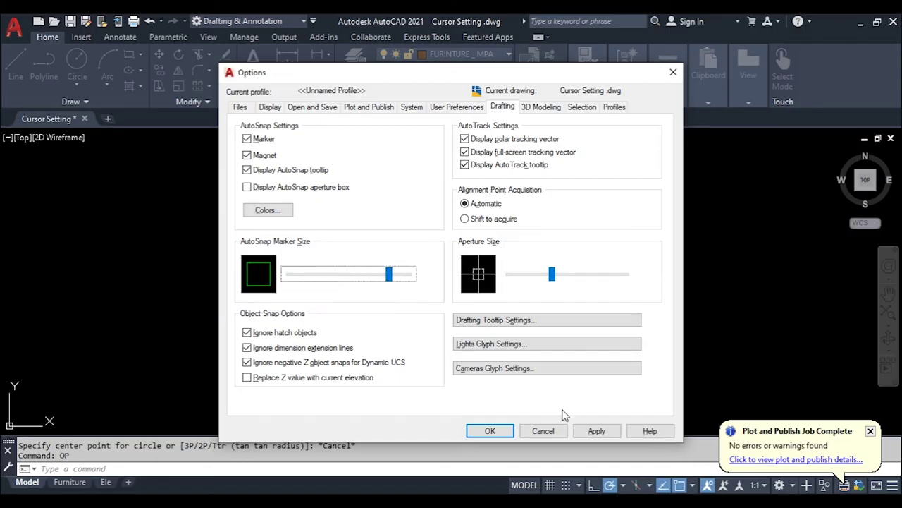
{"action": "left_click", "coordinate": [489, 431]}
Start a circle to test the larger marker, cancel it, and reopen Options.
{"action": "type", "text": "c"}
{"action": "key", "text": "Return"}
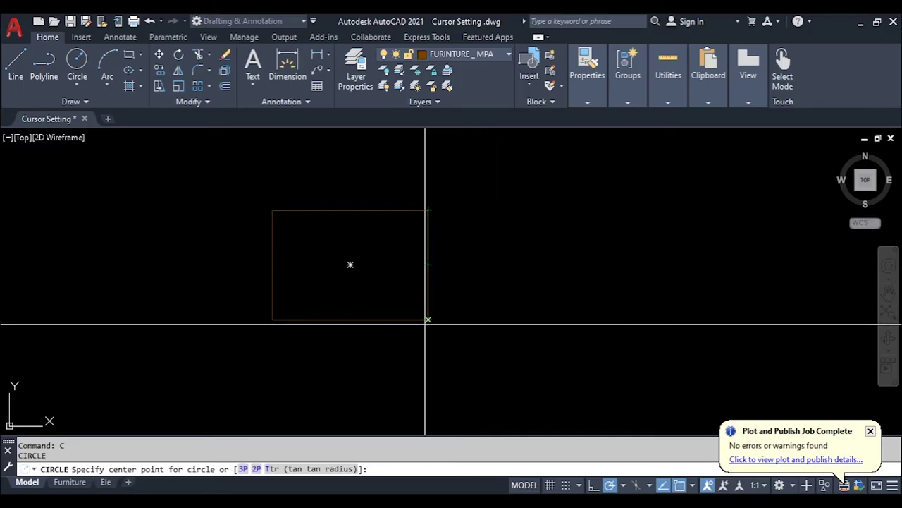
{"action": "key", "text": "Escape"}
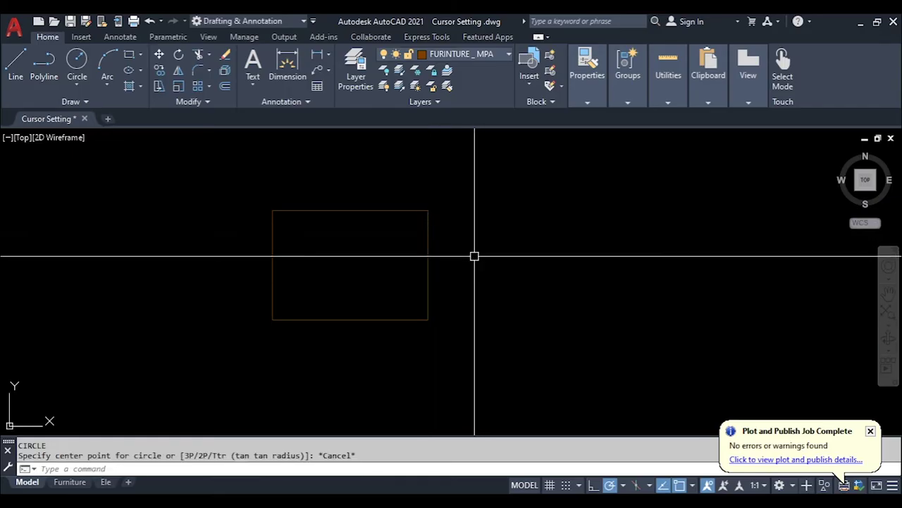
{"action": "type", "text": "op"}
{"action": "key", "text": "Return"}
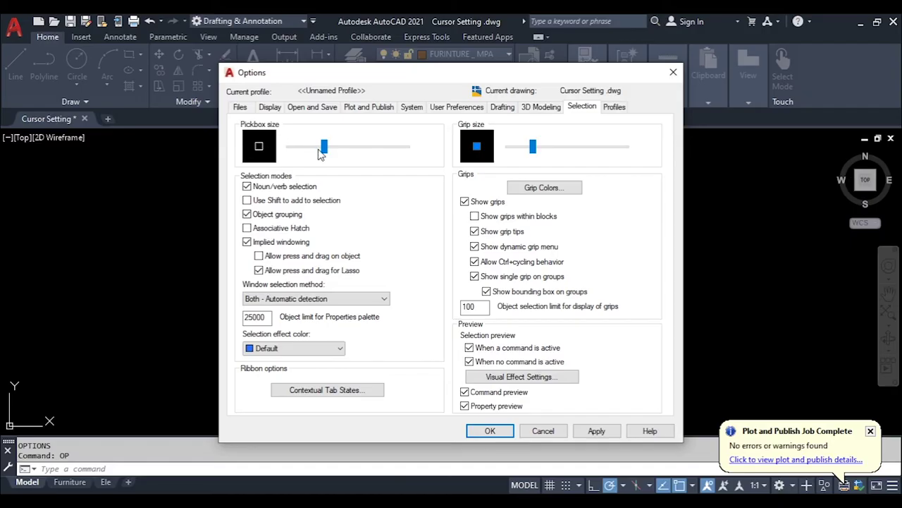
Enlarge the pickbox size, erase the extra rectangle's top and bottom lines, and reopen Options.
{"action": "left_click_drag", "start_coordinate": [325, 148], "coordinate": [380, 150]}
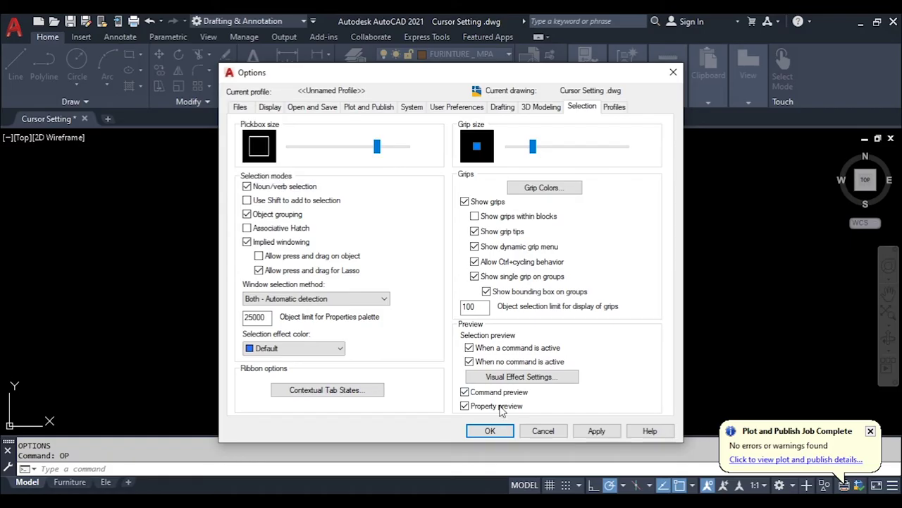
{"action": "left_click", "coordinate": [490, 431]}
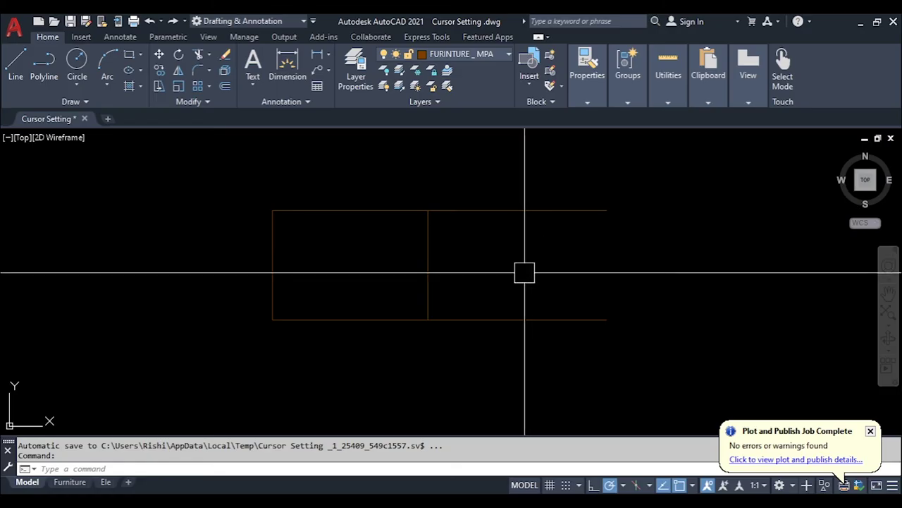
{"action": "type", "text": "e"}
{"action": "key", "text": "Return"}
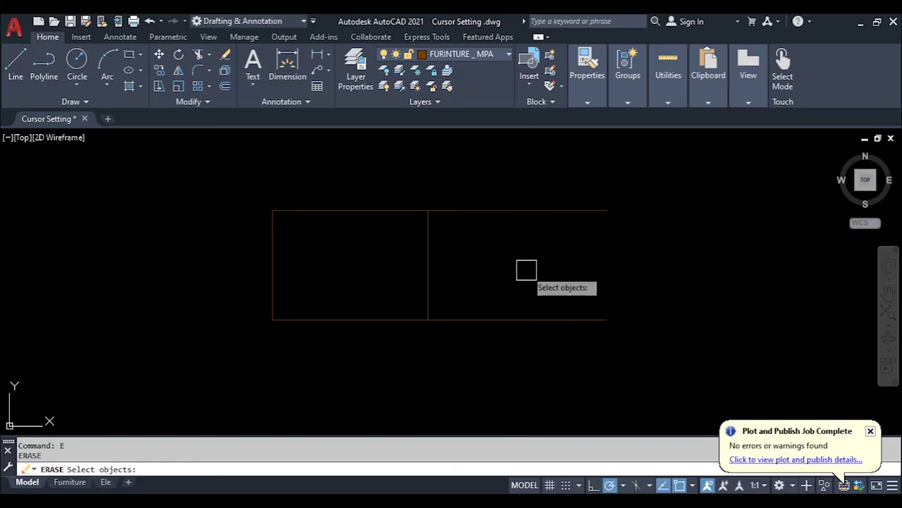
{"action": "left_click", "coordinate": [517, 220]}
{"action": "left_click", "coordinate": [517, 319]}
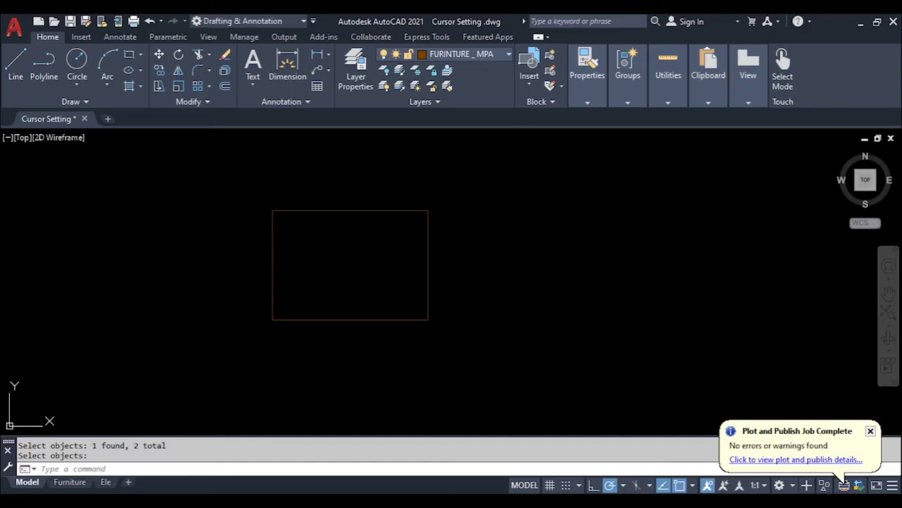
{"action": "type", "text": "OP"}
{"action": "key", "text": "Return"}
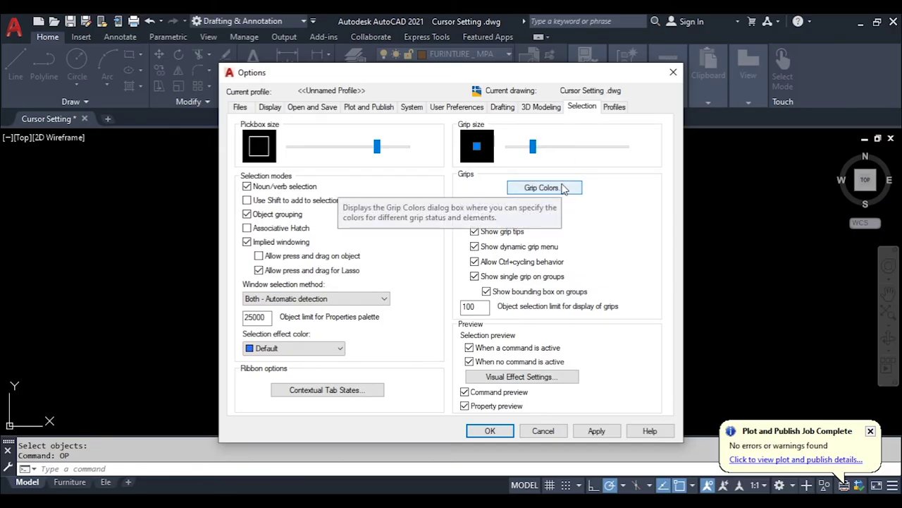
{"action": "mouse_move", "coordinate": [521, 262]}
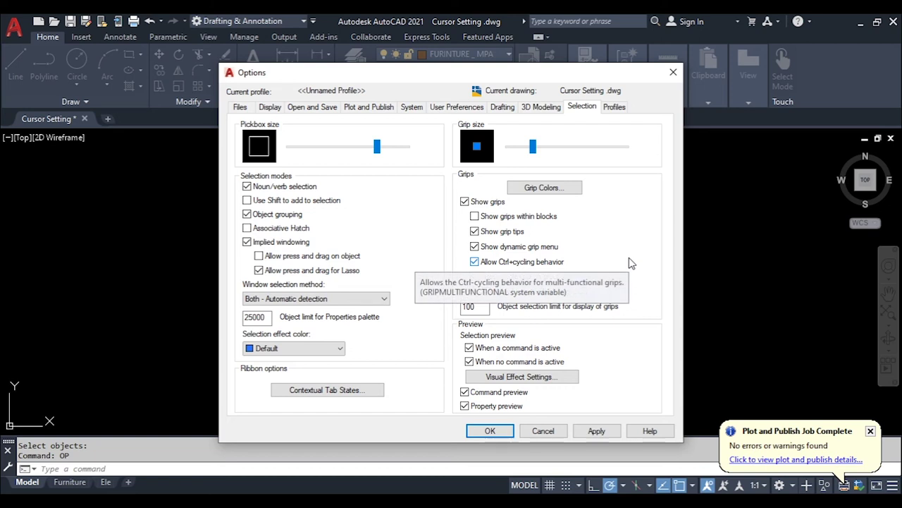
Enlarge the grip size with its slider, apply it, and clear the selection.
{"action": "left_click_drag", "start_coordinate": [533, 146], "coordinate": [588, 146]}
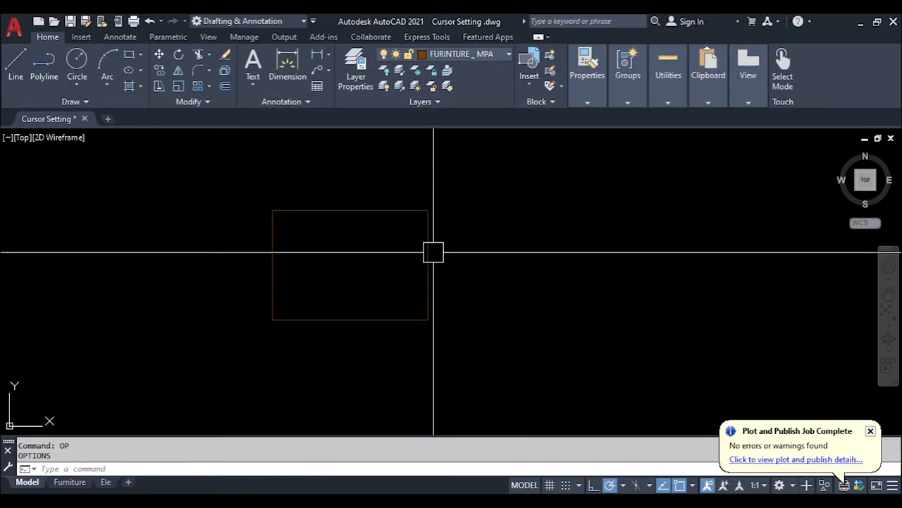
{"action": "left_click", "coordinate": [428, 278]}
{"action": "key", "text": "Escape"}
Reopen Options and view the Drawing Window Colors, where crosshairs are White.
{"action": "type", "text": "OP"}
{"action": "key", "text": "Return"}
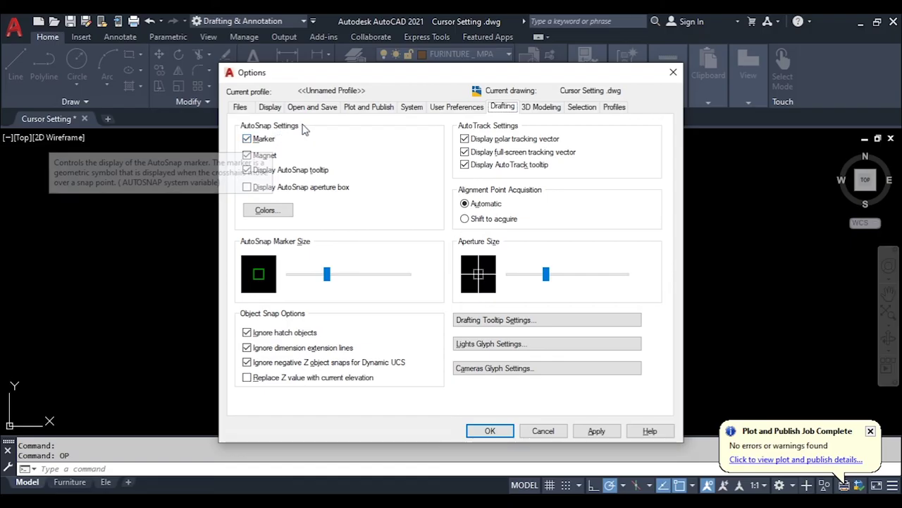
{"action": "left_click", "coordinate": [268, 210]}
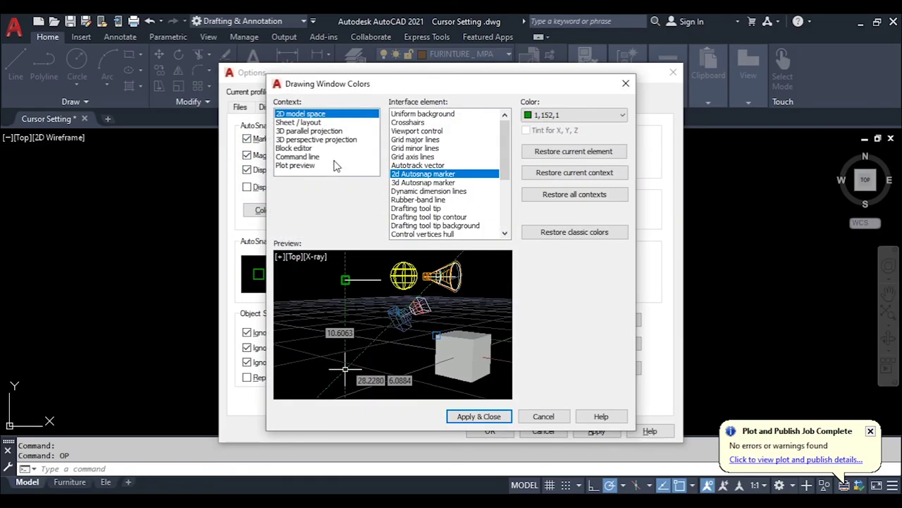
{"action": "left_click", "coordinate": [409, 123]}
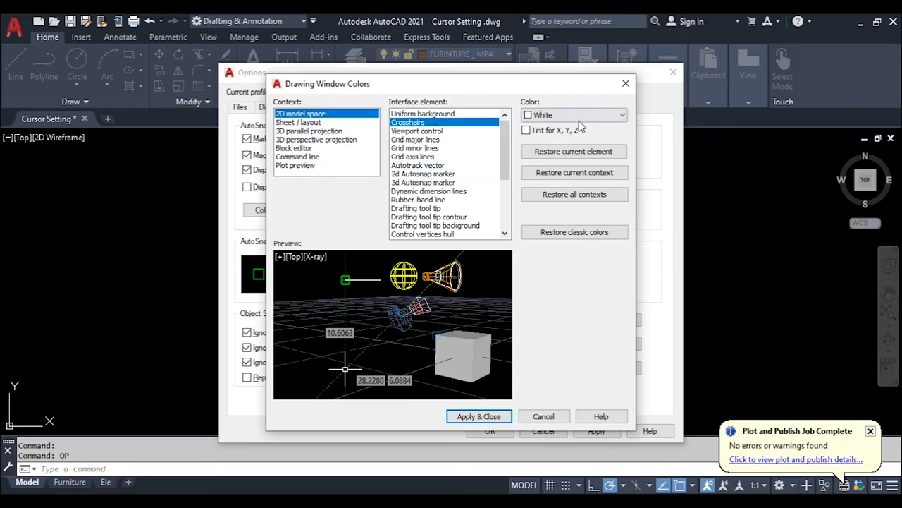
Check the Grid major lines and 2D AutoSnap marker (green 1,152,1) colours, leaving them unchanged.
{"action": "left_click", "coordinate": [409, 141]}
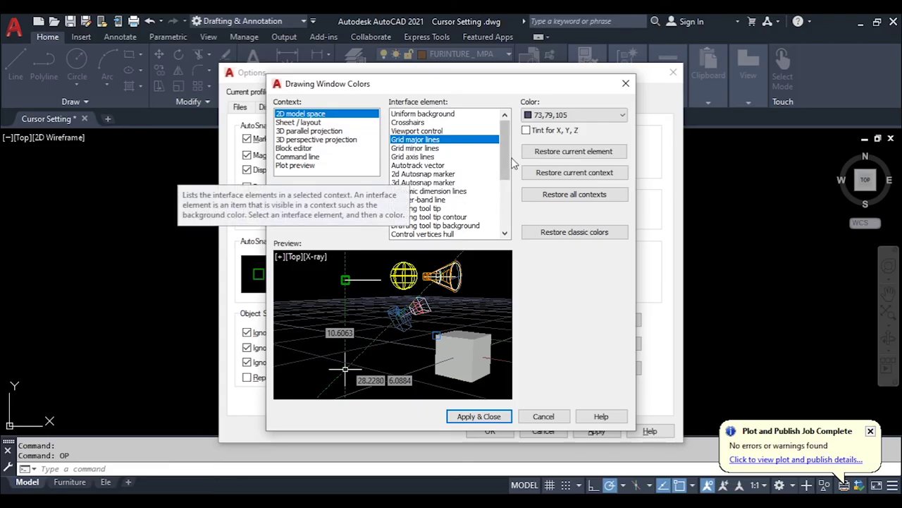
{"action": "left_click_drag", "start_coordinate": [514, 178], "coordinate": [514, 221]}
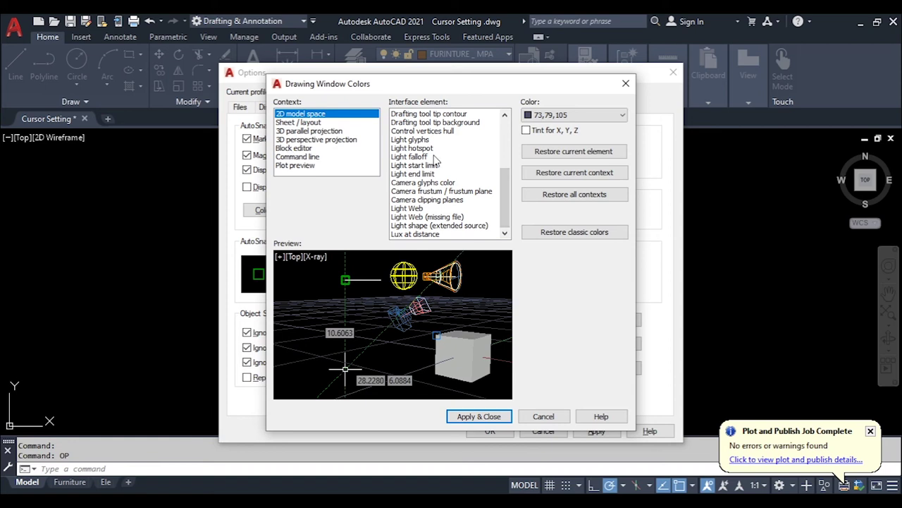
{"action": "left_click_drag", "start_coordinate": [503, 197], "coordinate": [502, 158]}
{"action": "left_click", "coordinate": [423, 148]}
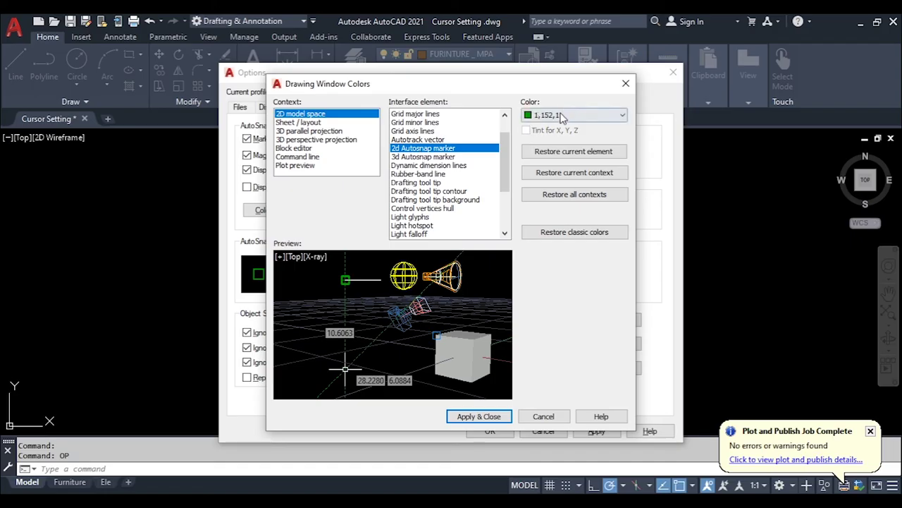
{"action": "left_click", "coordinate": [562, 116]}
{"action": "left_click", "coordinate": [560, 115]}
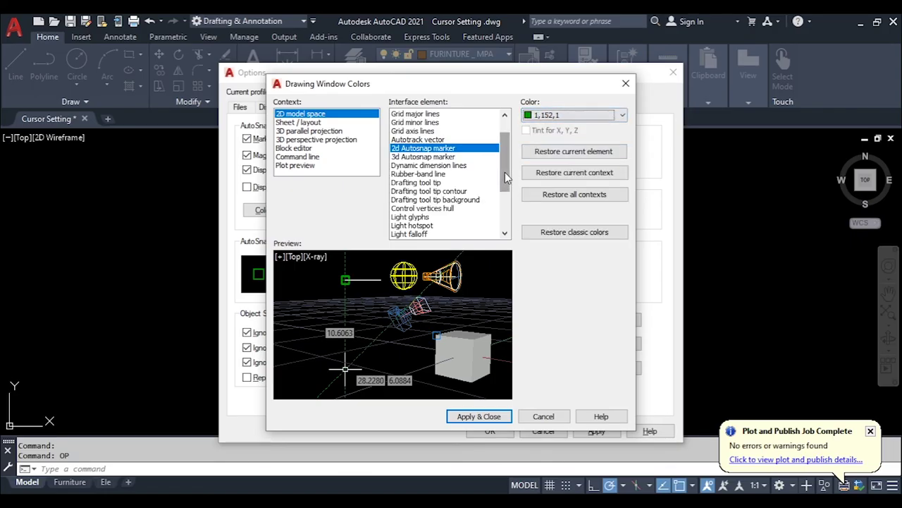
{"action": "left_click_drag", "start_coordinate": [505, 179], "coordinate": [509, 282]}
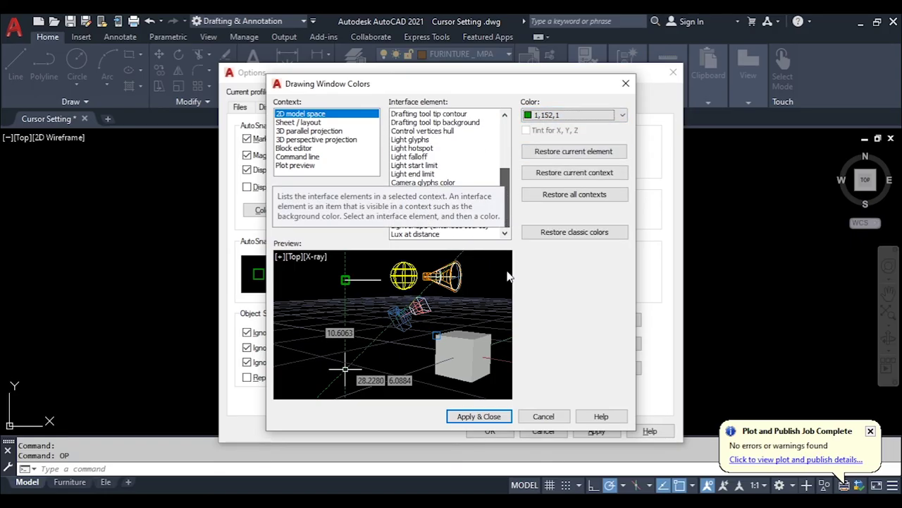
{"action": "left_click", "coordinate": [543, 417]}
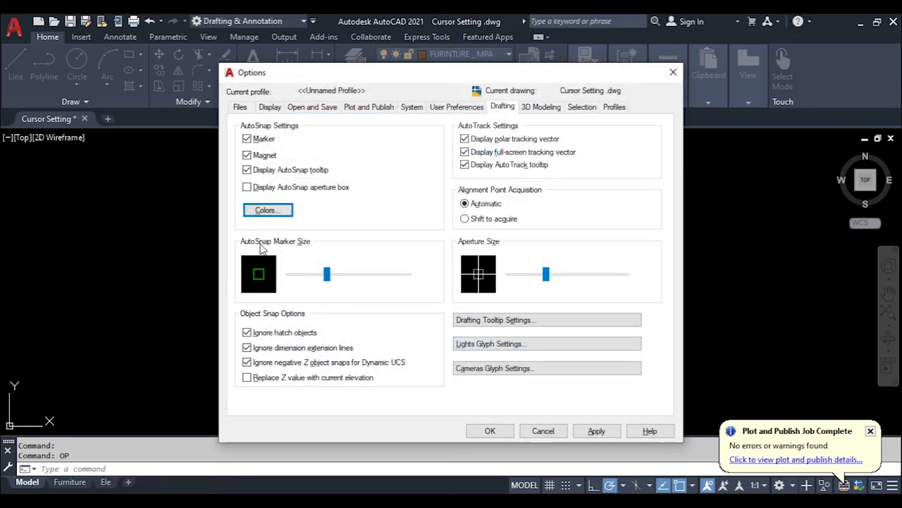